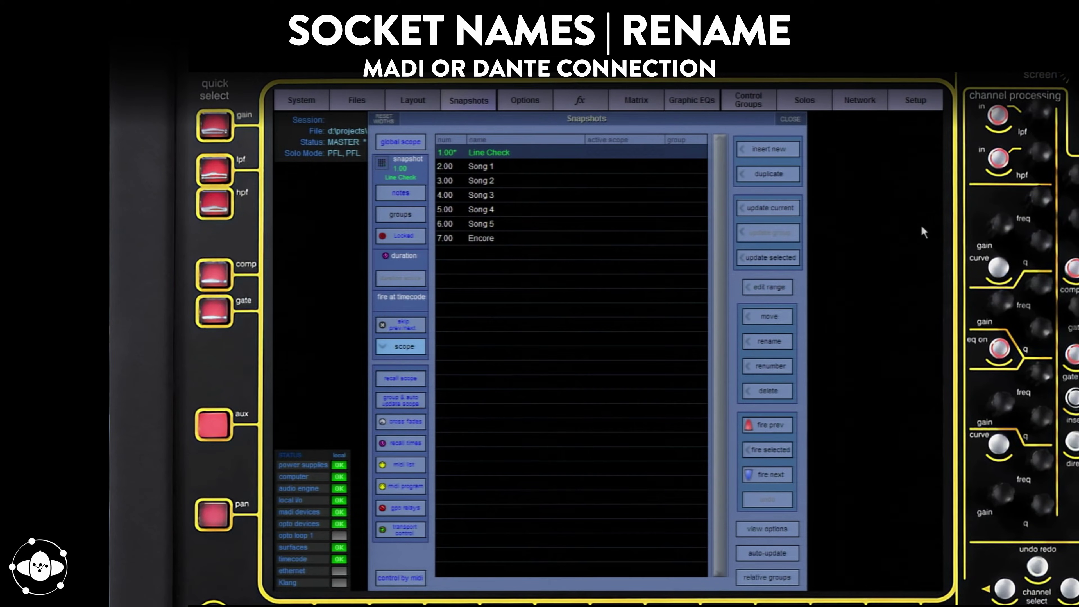
Start a range edit covering all snapshots and open the 1:K:vokal port in the Audio I/O setup.
left_click(767, 287)
left_click(779, 310)
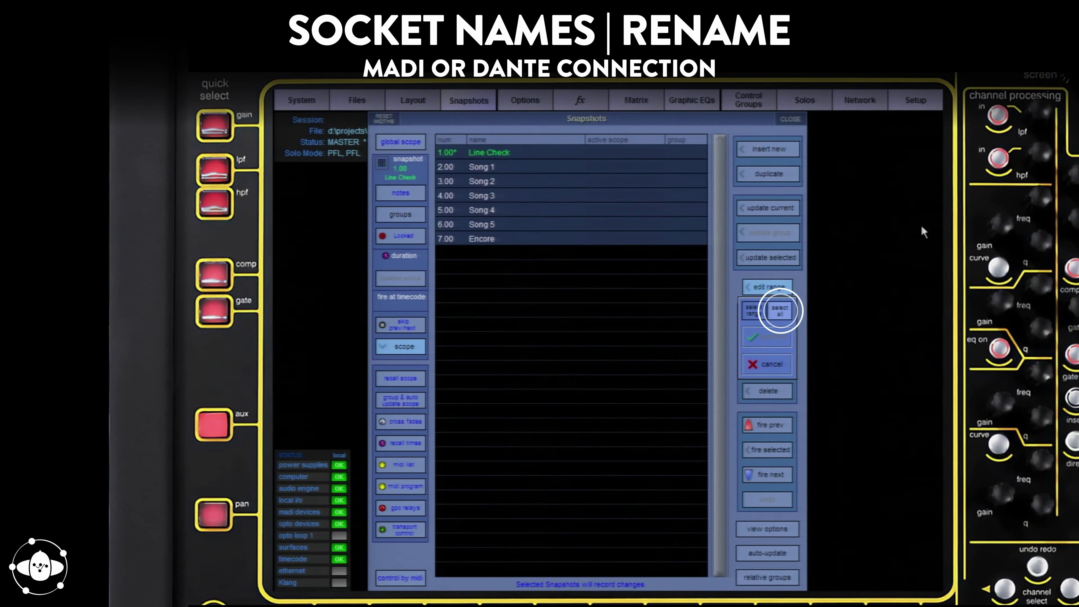
left_click(915, 100)
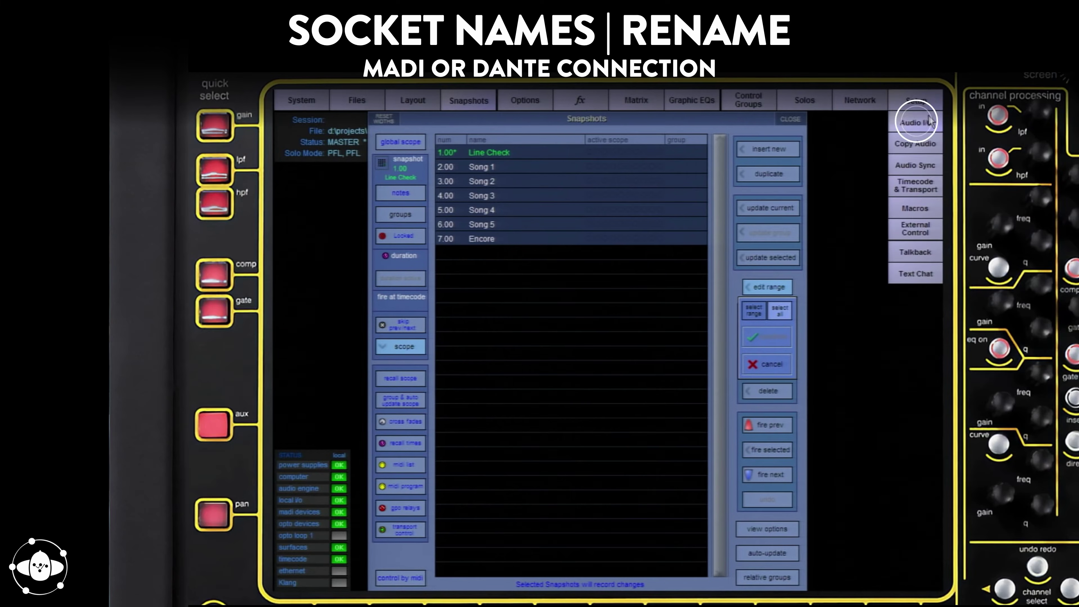
left_click(925, 127)
left_click(326, 174)
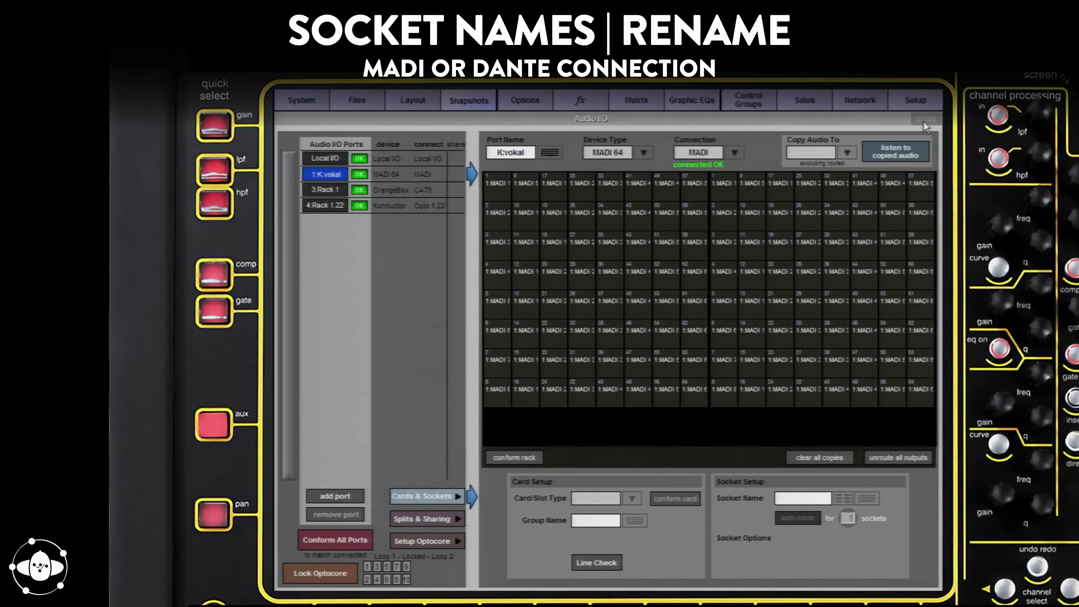
Name the first K:vokal output socket KLANG and auto-name 64 sockets from it.
left_click(724, 187)
left_click(803, 498)
type("KLANG")
key("Return")
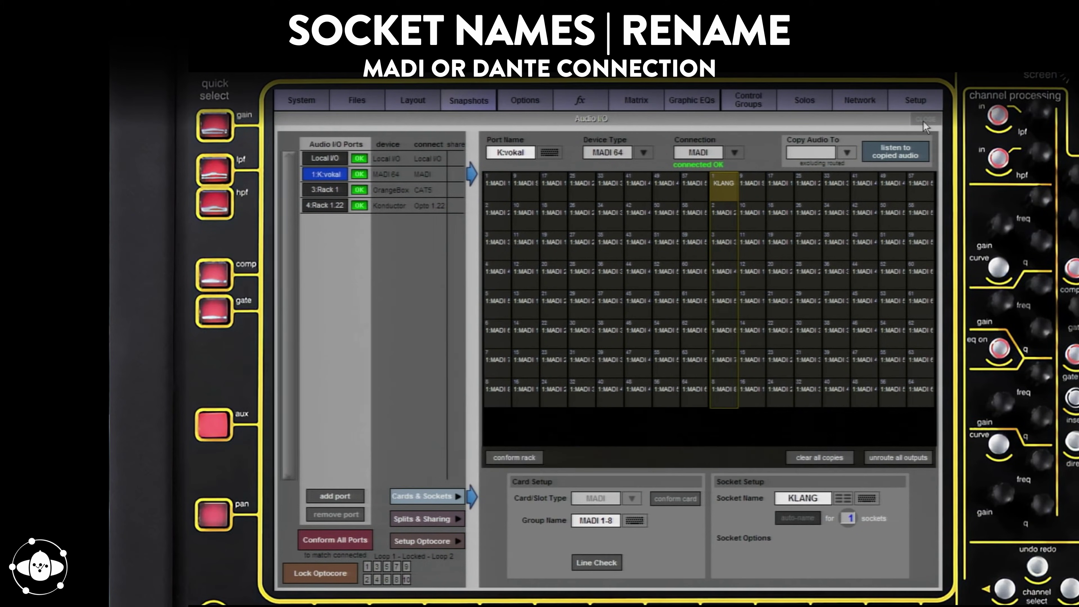
left_click(848, 517)
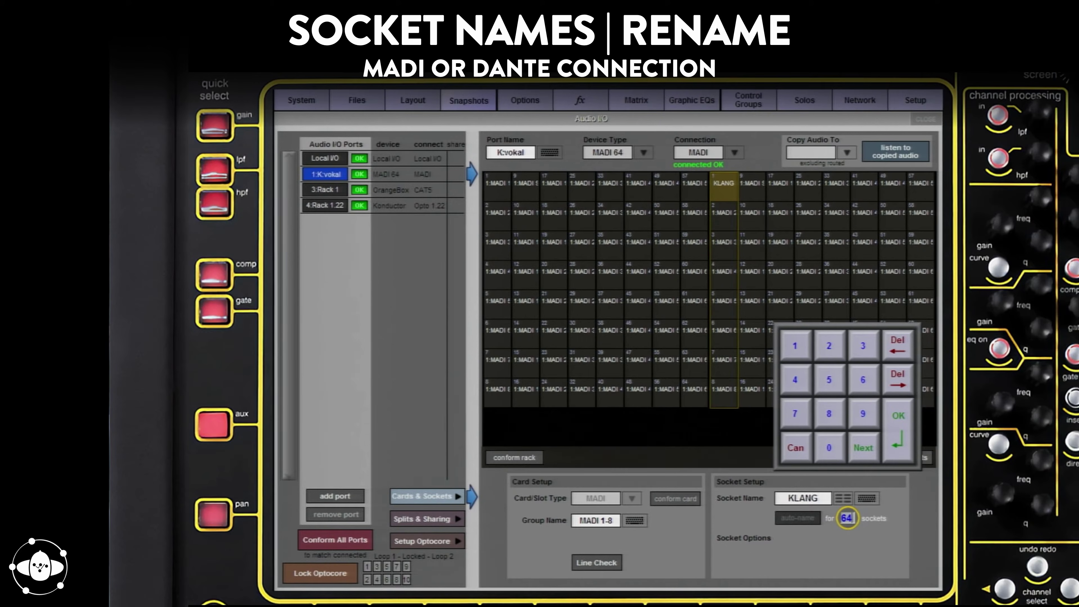
left_click(898, 429)
left_click(798, 517)
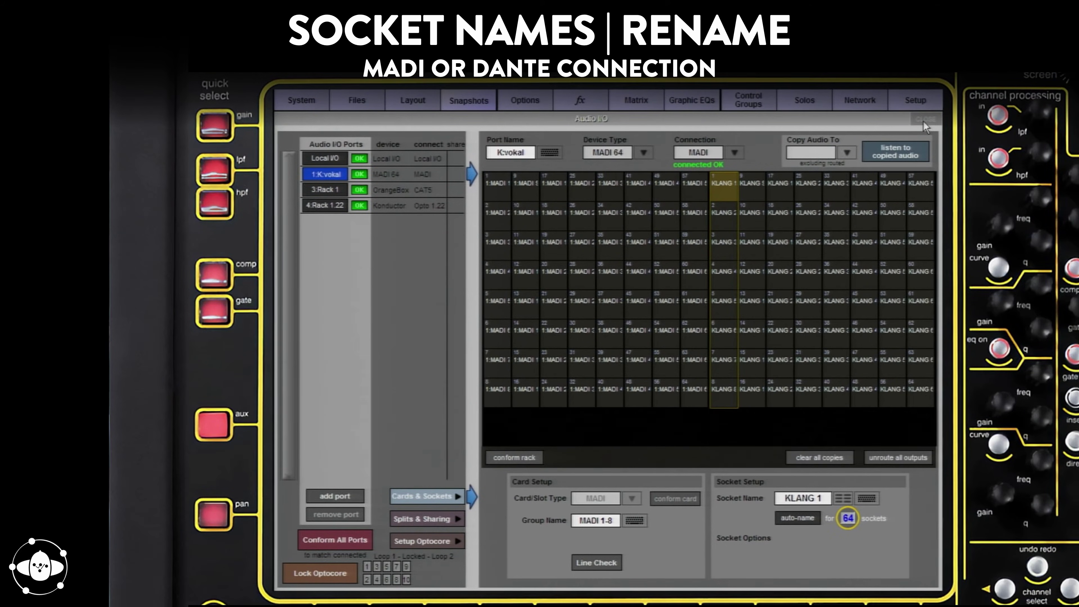
Name the first K:vokal input socket KLANG with a 64-socket auto-name count, and confirm the range edit for all snapshots.
left_click(497, 183)
left_click(802, 497)
type("KLANG")
left_click(837, 366)
left_click(848, 517)
type("64")
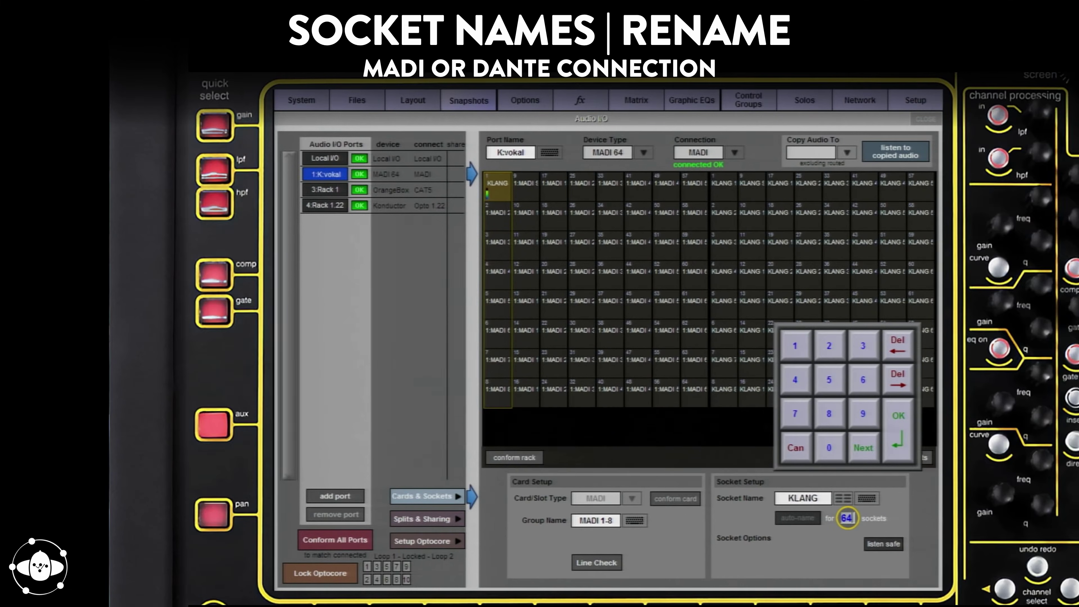
left_click(898, 429)
left_click(923, 121)
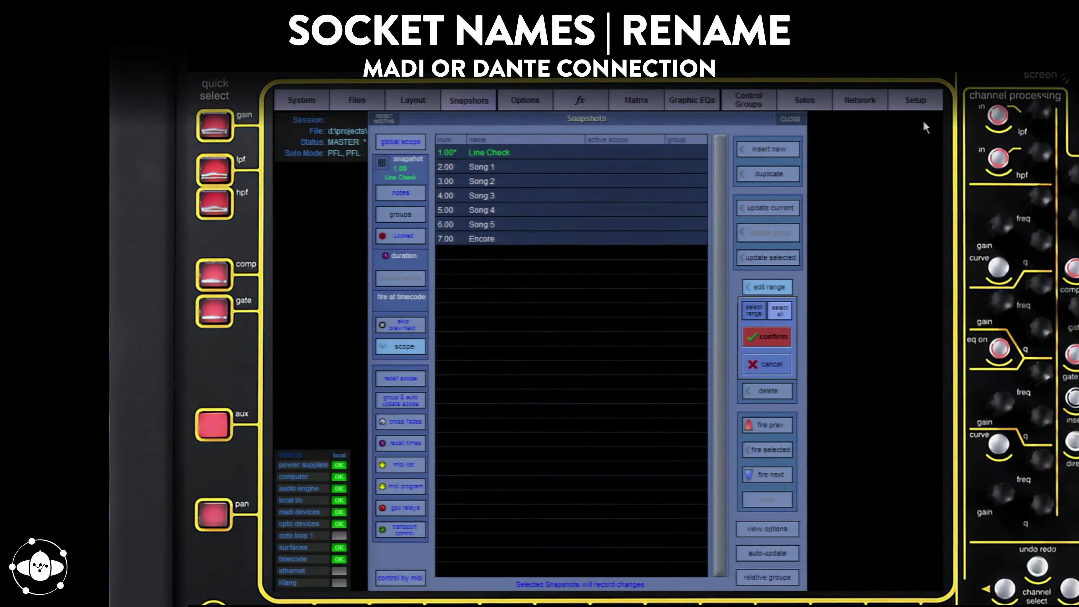
left_click(767, 337)
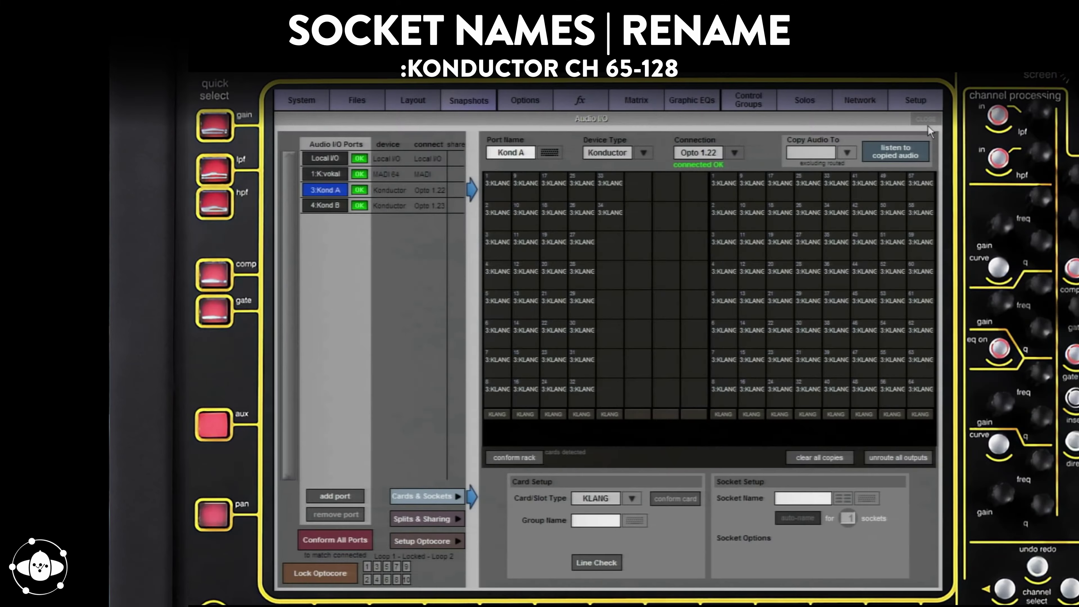
Name the first output socket of the 4:Kond B port KLANG 65 and auto-name 64 sockets from it.
left_click(326, 205)
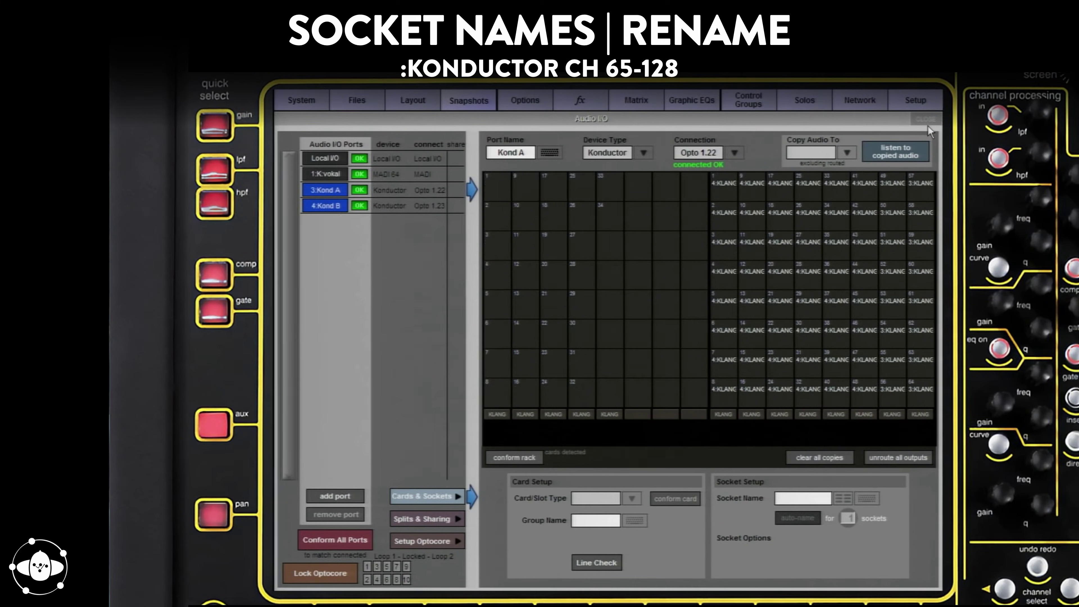
left_click(724, 183)
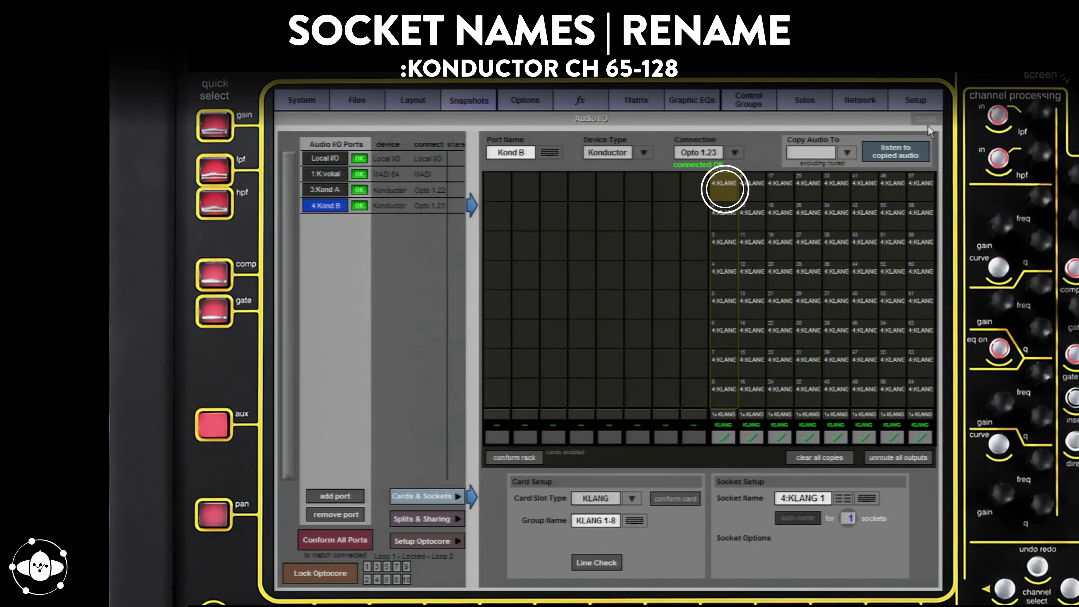
left_click(802, 499)
type("KLANG 65")
left_click(838, 366)
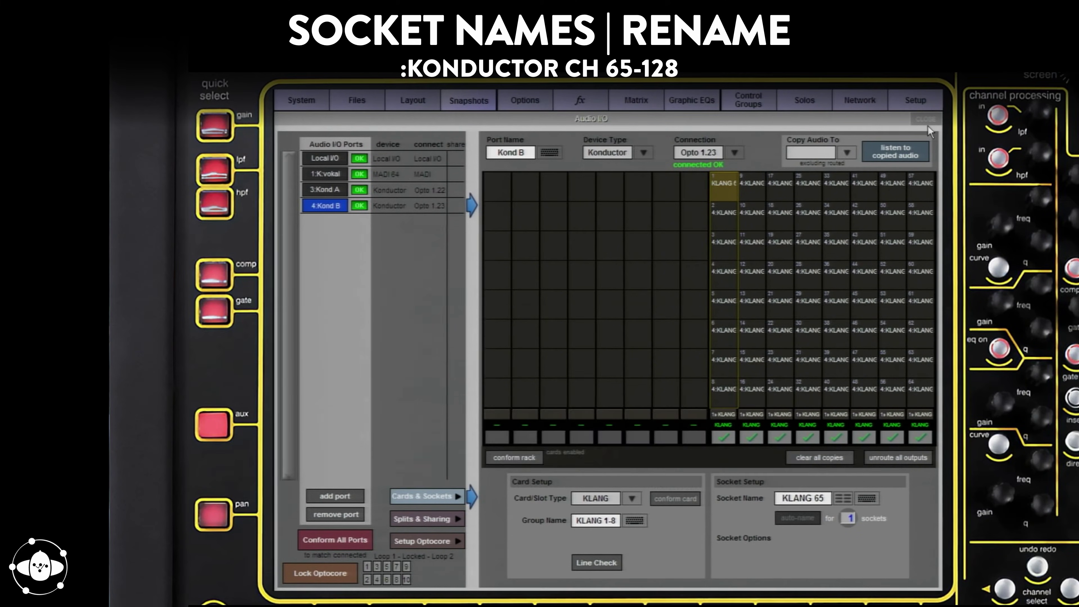
left_click(847, 517)
left_click(898, 429)
left_click(797, 518)
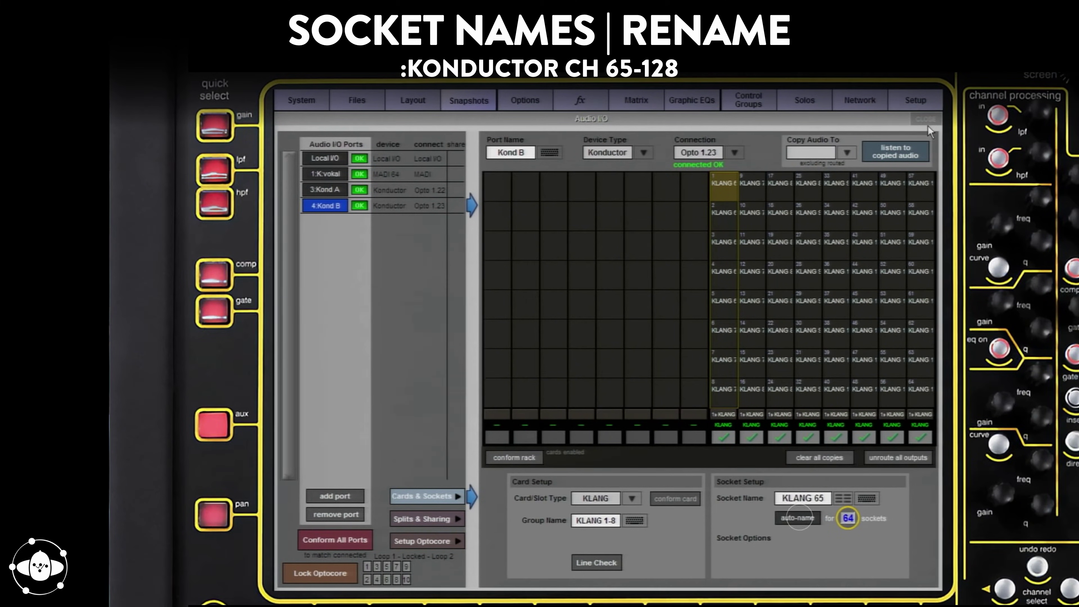
left_click(927, 124)
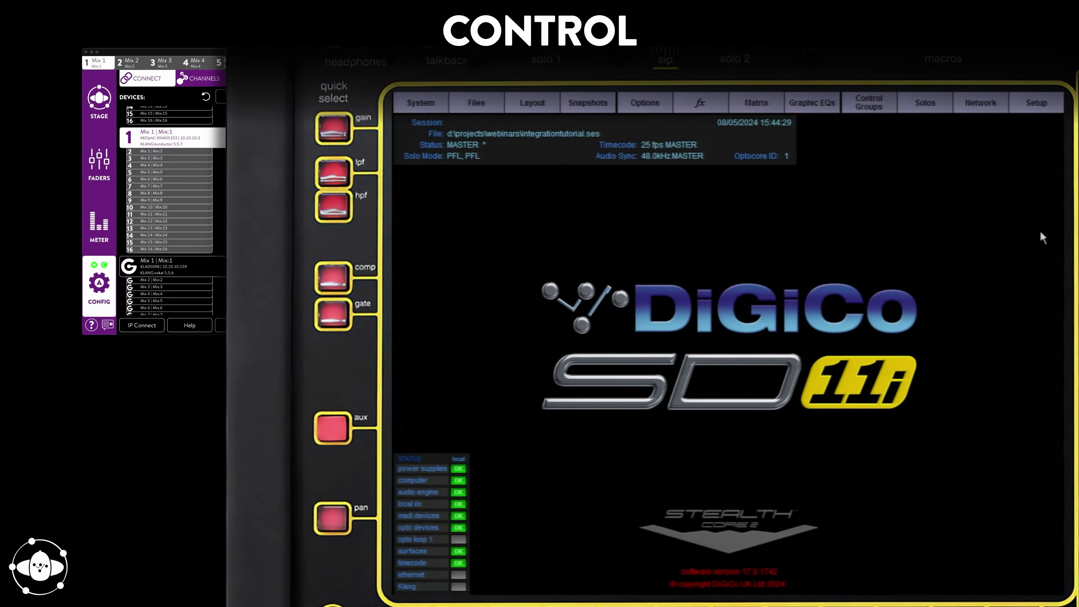
Enable external control for the console and turn on Suppress OSC retransmit.
left_click(1041, 103)
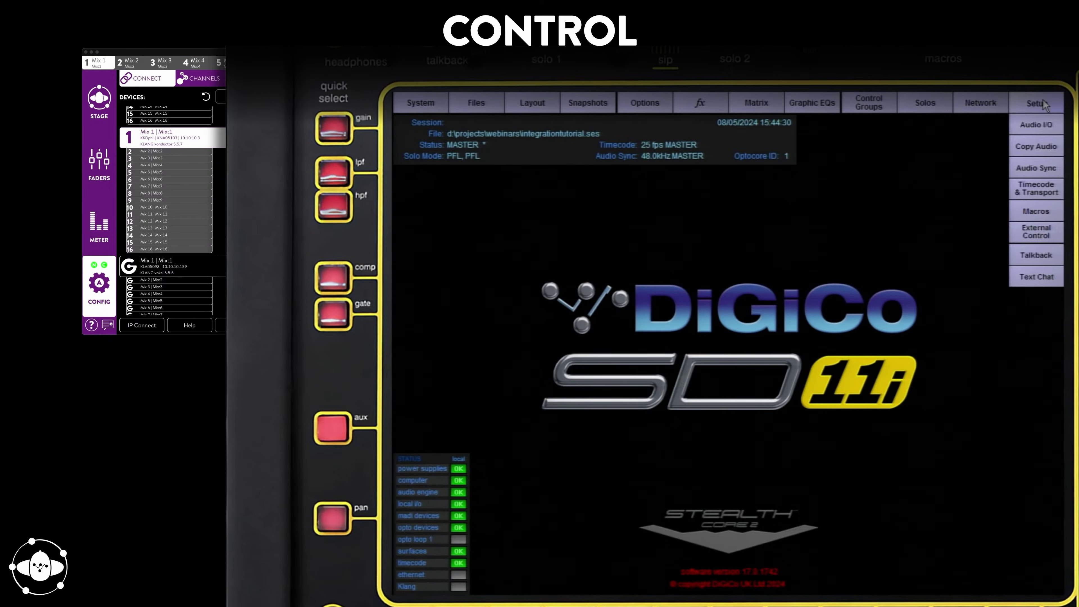
left_click(1041, 233)
left_click(873, 261)
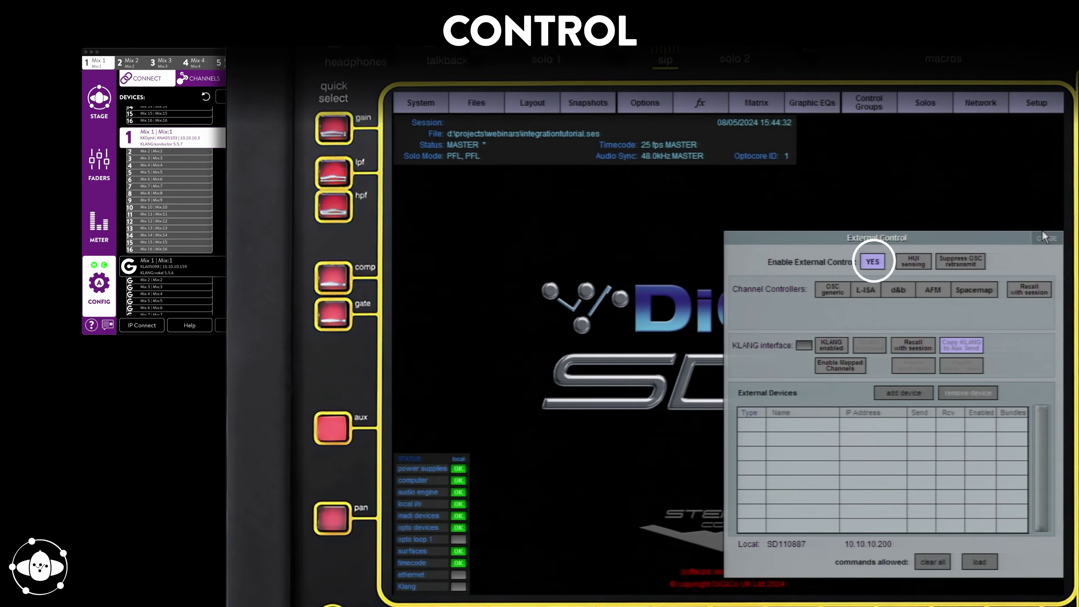
left_click(960, 261)
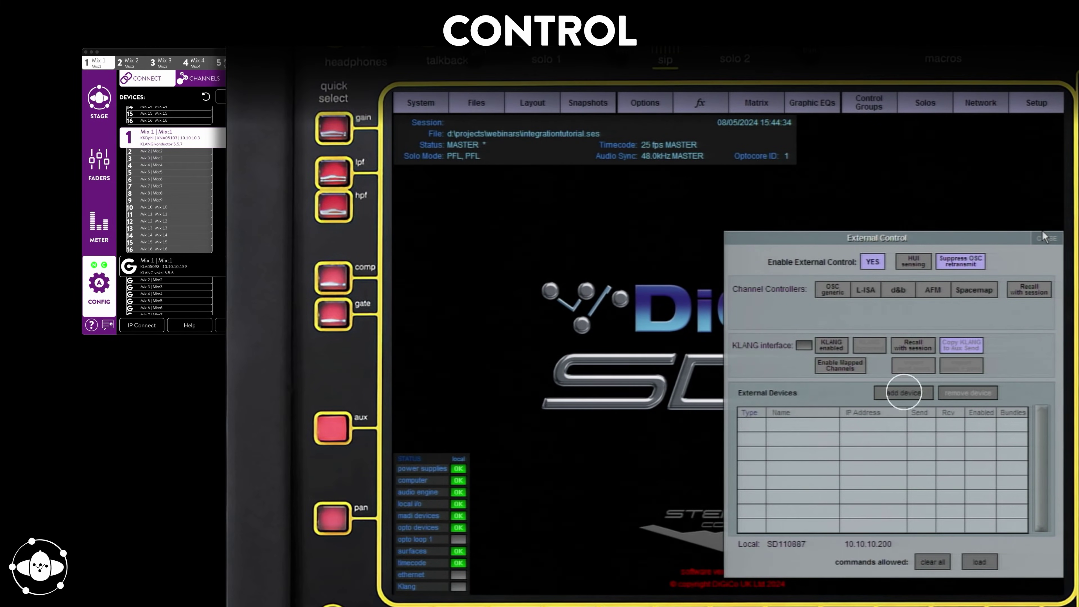
Add a KLANG external device with IP address 10.10.10.3 and enable it.
left_click(904, 392)
left_click(904, 443)
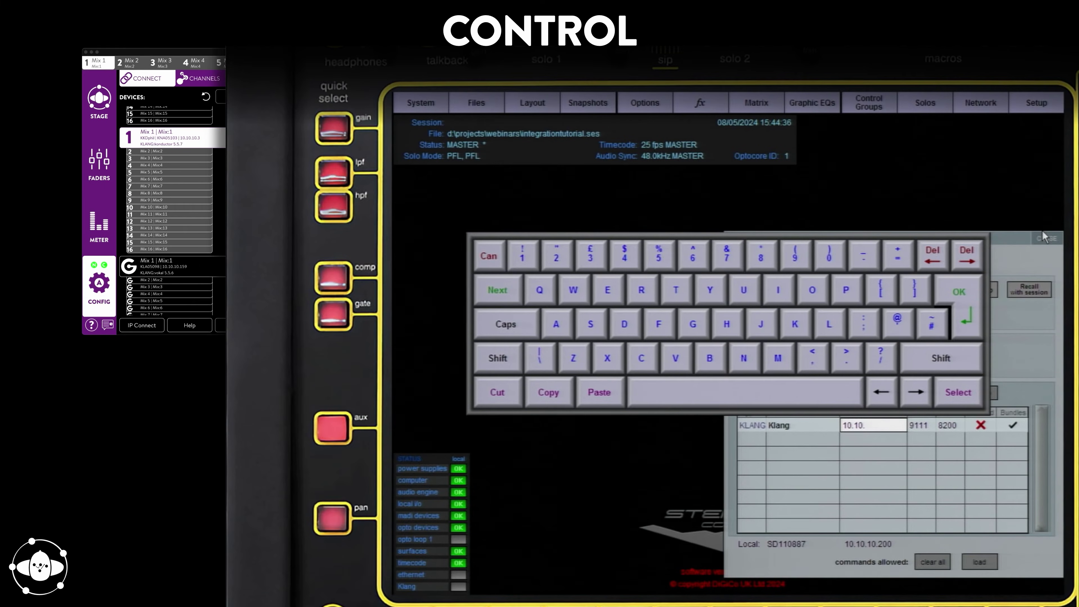
type("10.3")
key("Return")
left_click(980, 424)
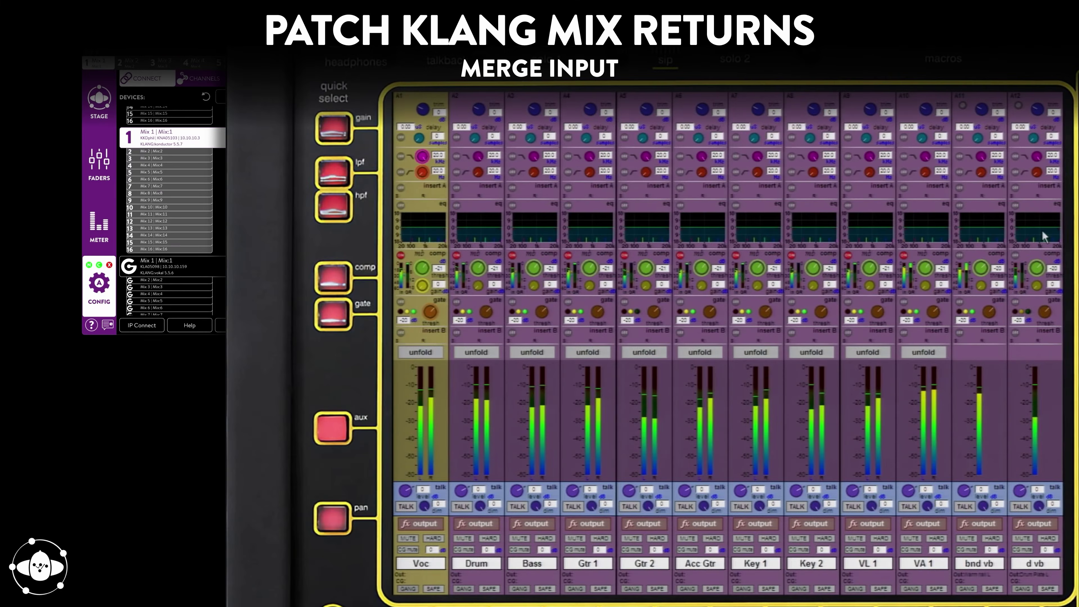
Route the Voc aux merge input from 5:Rack 1.22, starting at 5:KLANG 1 with ripple set to 10 channels, and switch merge on.
left_click(421, 115)
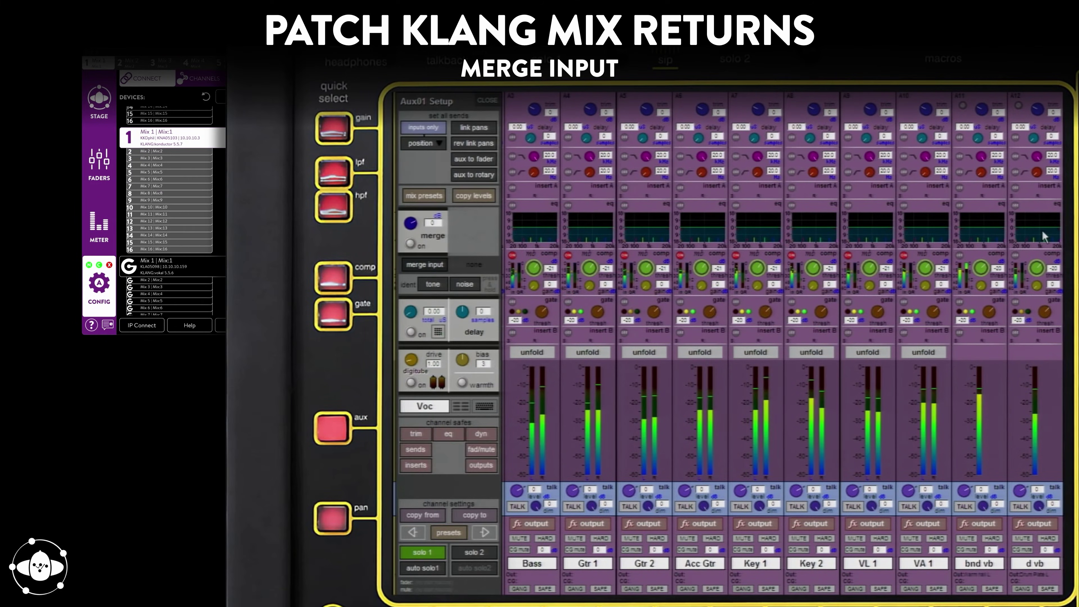
left_click(425, 265)
left_click(532, 245)
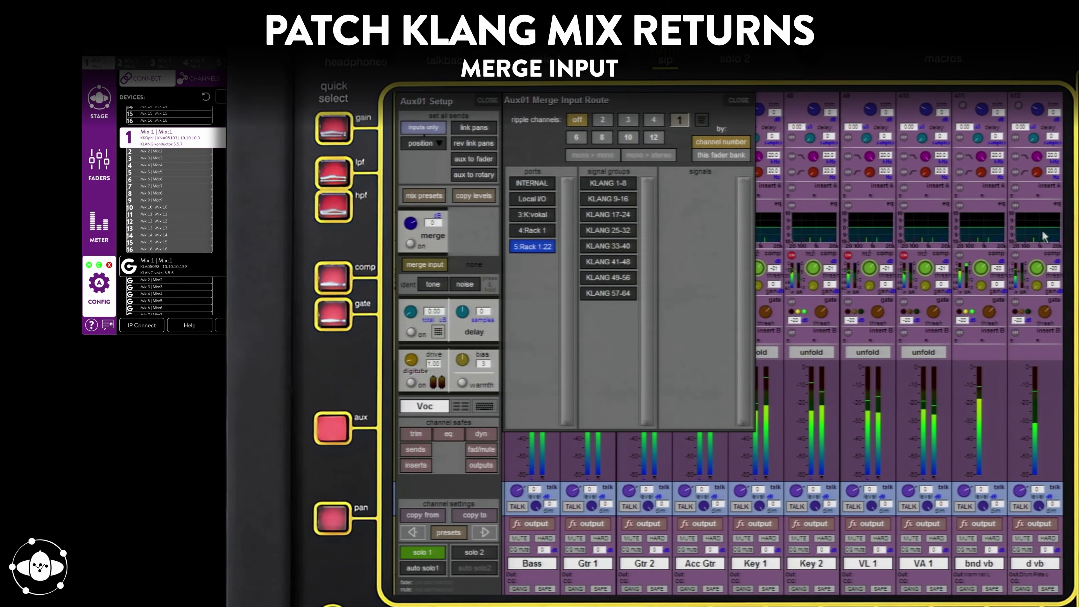
left_click(609, 183)
left_click(628, 137)
left_click(699, 183)
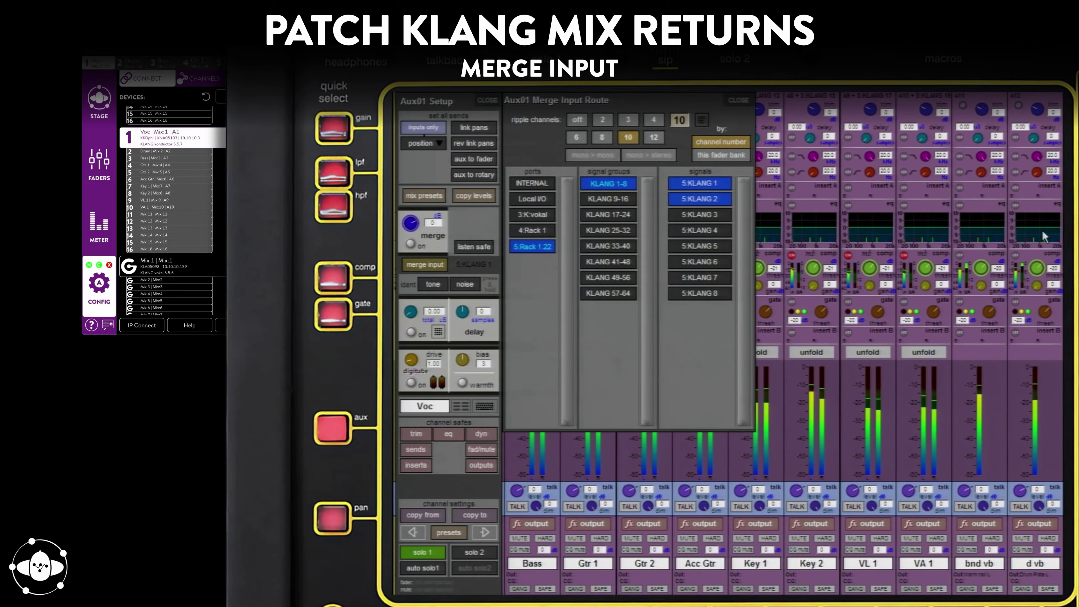
left_click(410, 243)
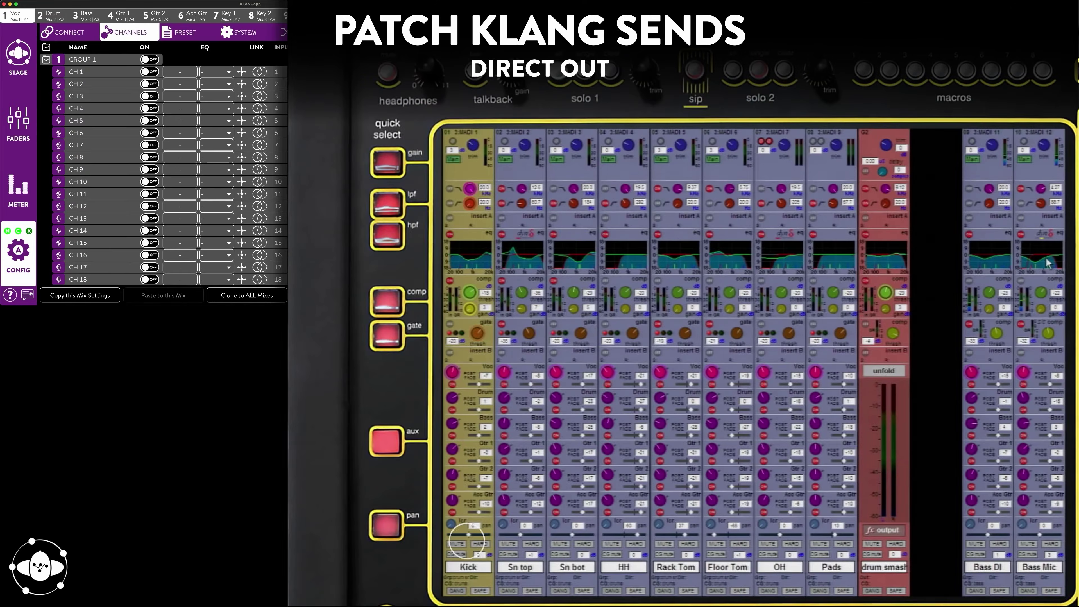
Route the Kick channel's direct output to 5:KLANG 1 on port 5:Rack 1.22, rippled across the following channels.
left_click(466, 539)
left_click(471, 415)
left_click(573, 405)
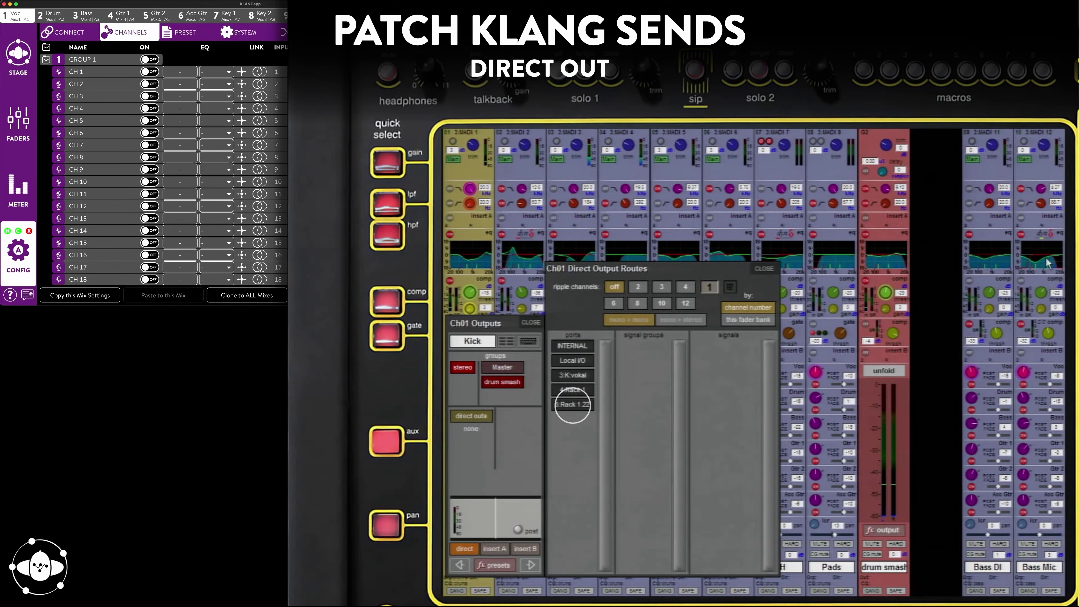
left_click(643, 345)
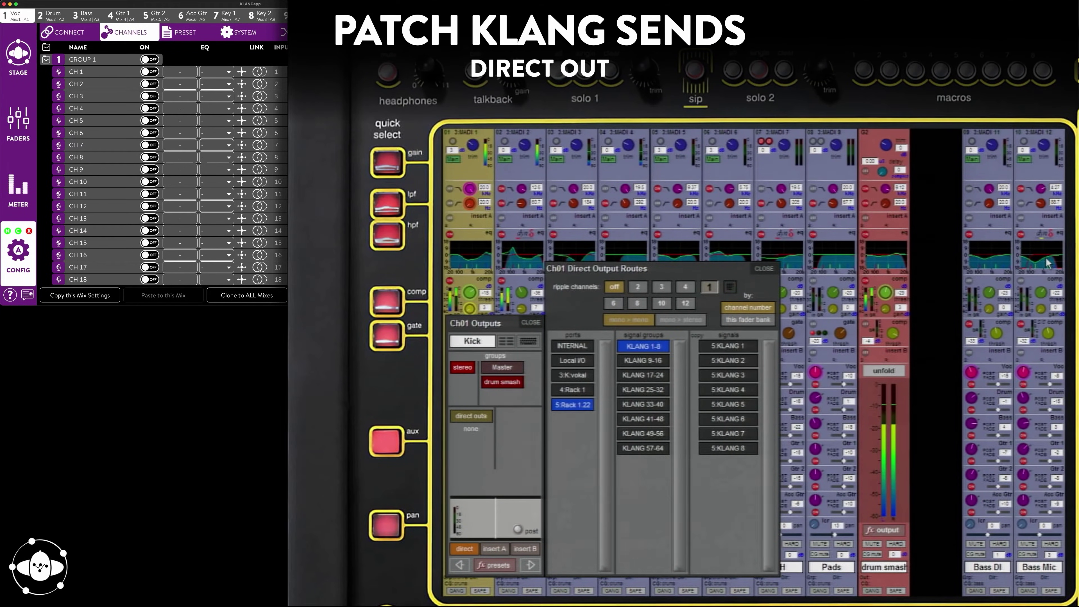
left_click(709, 287)
left_click(660, 347)
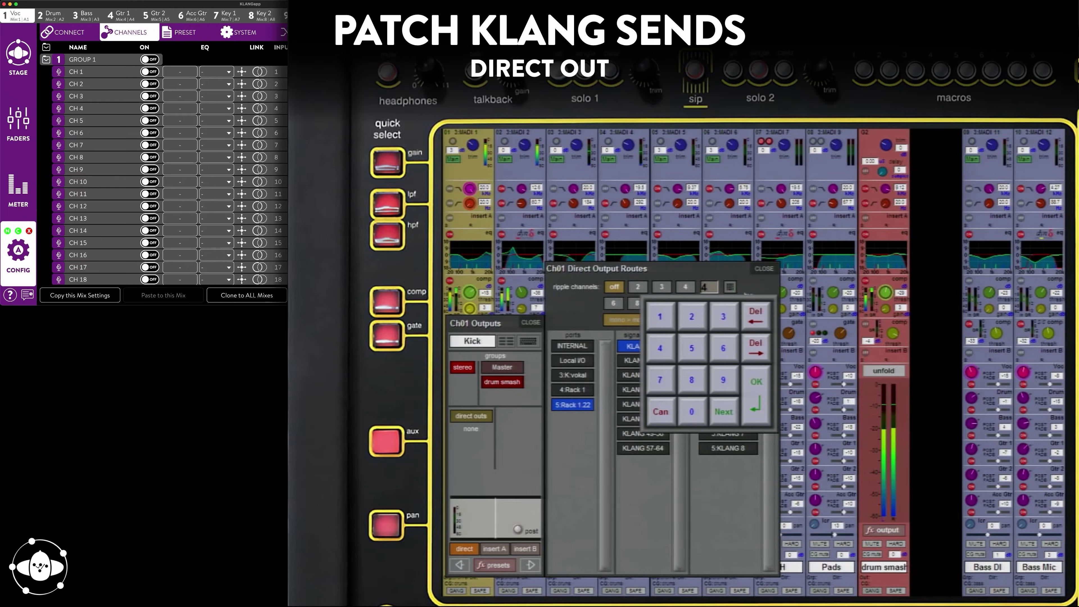
left_click(756, 381)
left_click(728, 345)
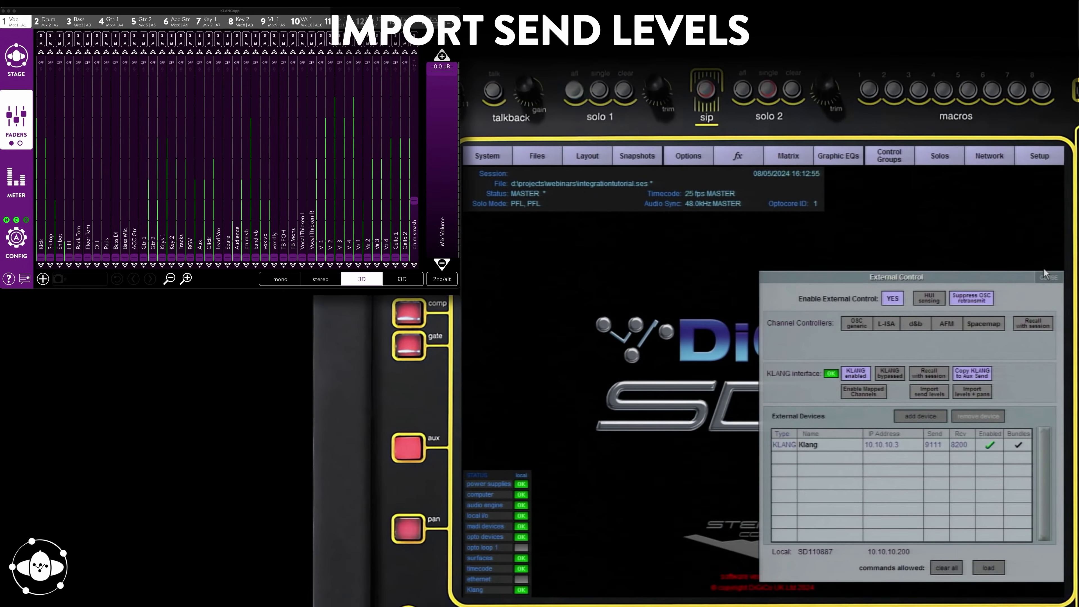
Import the console's send levels into KLANG, followed by the levels and pans.
left_click(929, 391)
left_click(910, 449)
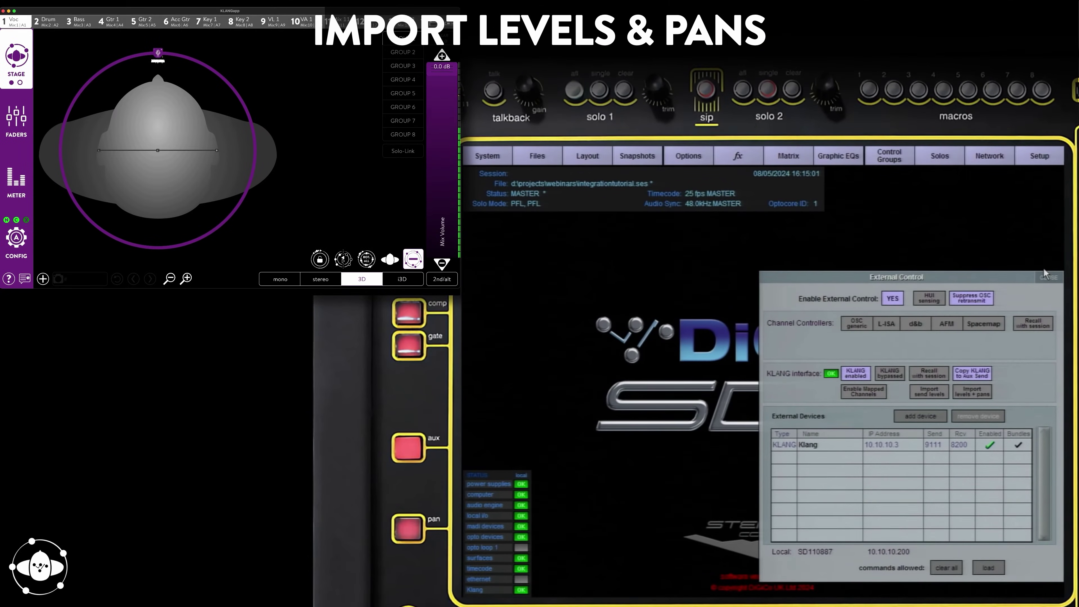
left_click(972, 391)
left_click(933, 449)
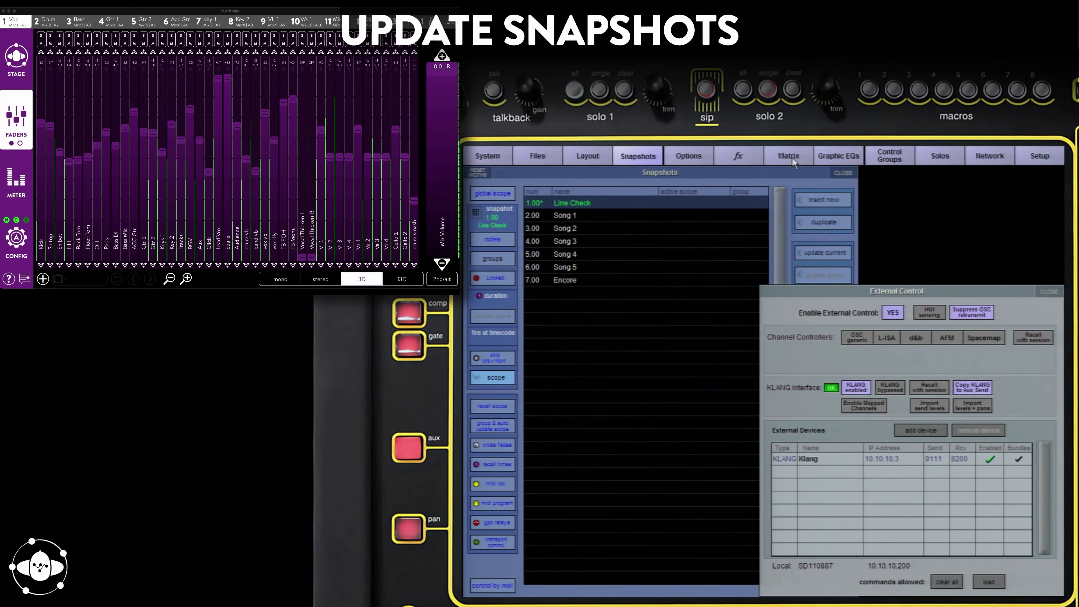
Update the Line Check snapshot, and update Song 1 with mapped channels enabled and its levels and pans imported.
left_click(823, 253)
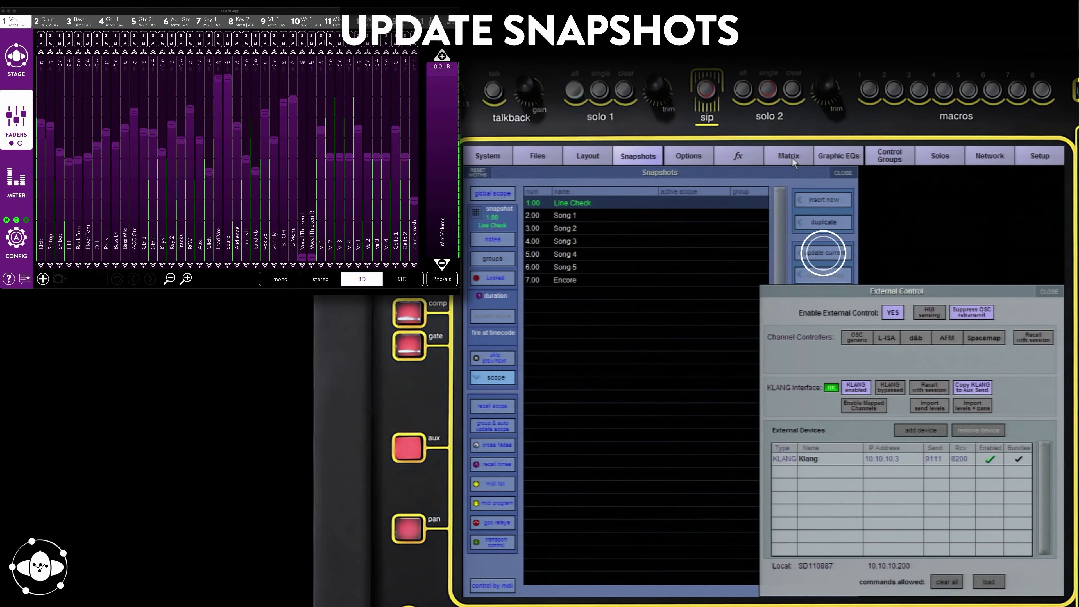
key("Down")
left_click(864, 407)
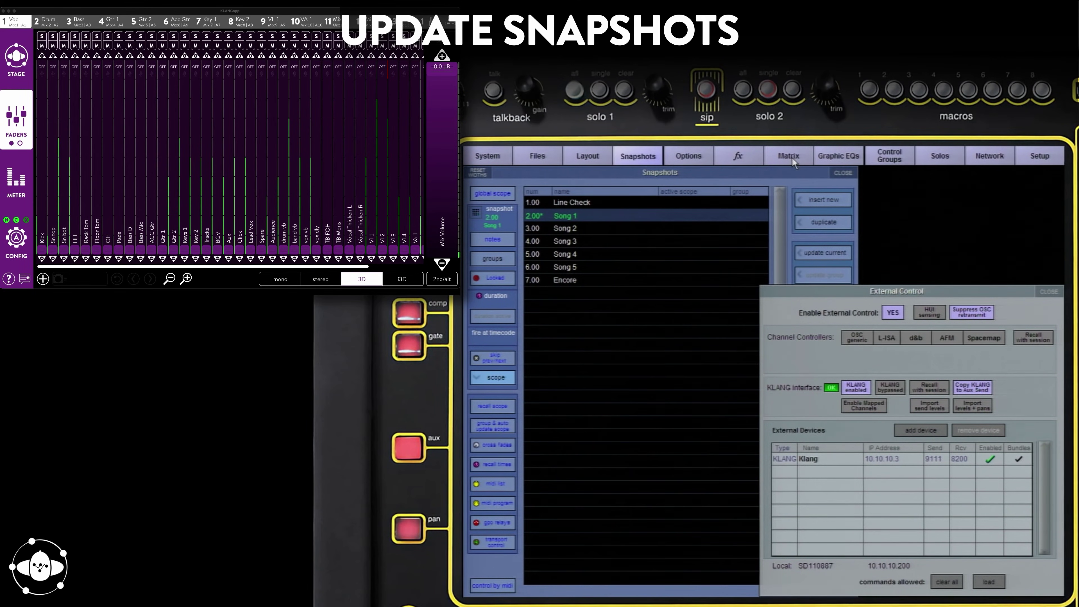
left_click(971, 406)
left_click(929, 465)
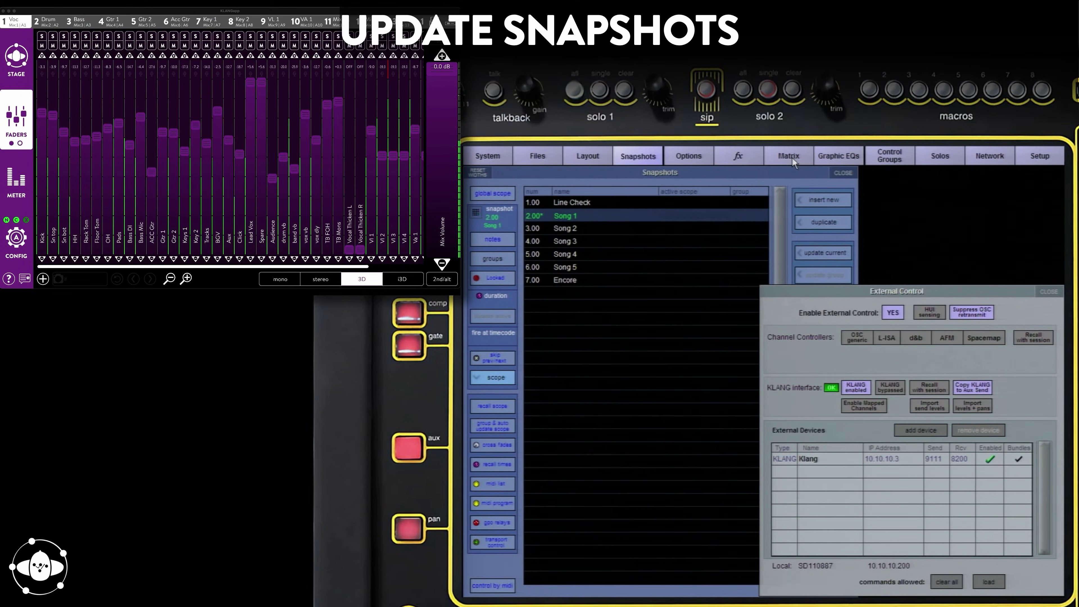
left_click(823, 252)
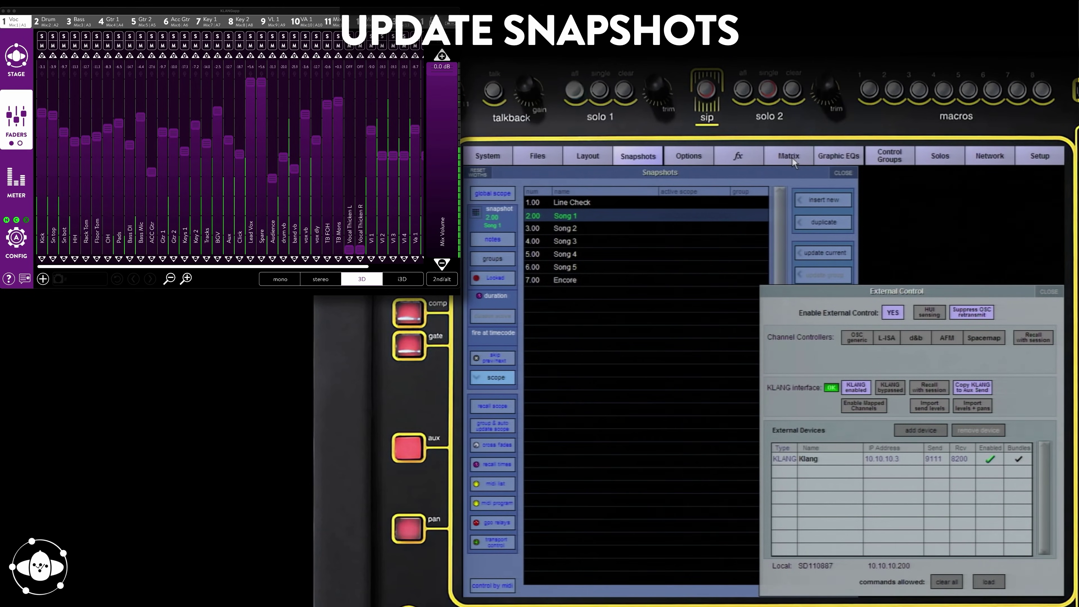
Repeat the mapped-channel enabling and the levels and pans import for the remaining snapshots, and update the Encore snapshot.
left_click(864, 407)
left_click(971, 406)
left_click(932, 465)
left_click(972, 406)
left_click(932, 465)
left_click(565, 280)
left_click(823, 253)
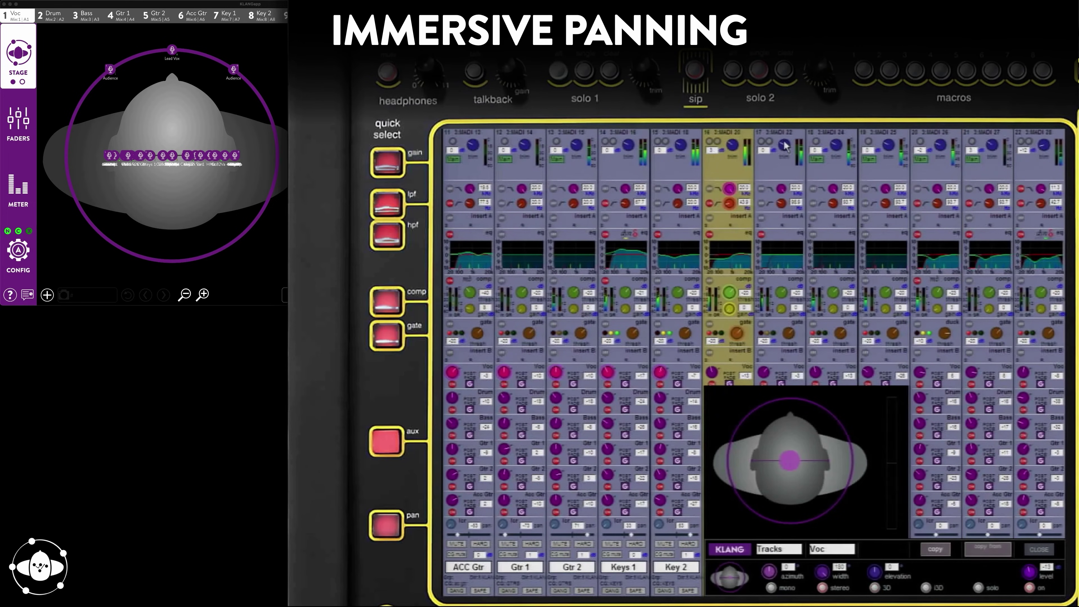
Switch the Tracks channel to 3D panning in the Voc mix.
left_click(873, 586)
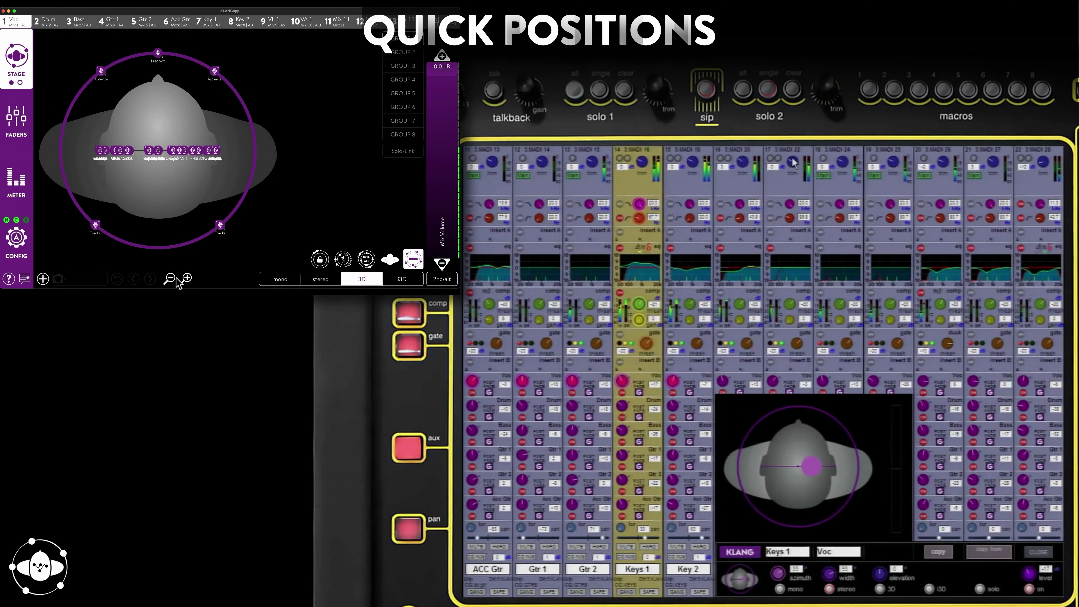
Give the Keys 1 channel in the Voc mix the keyboard icon and apply one of its Quick Orbit positions.
left_click(25, 125)
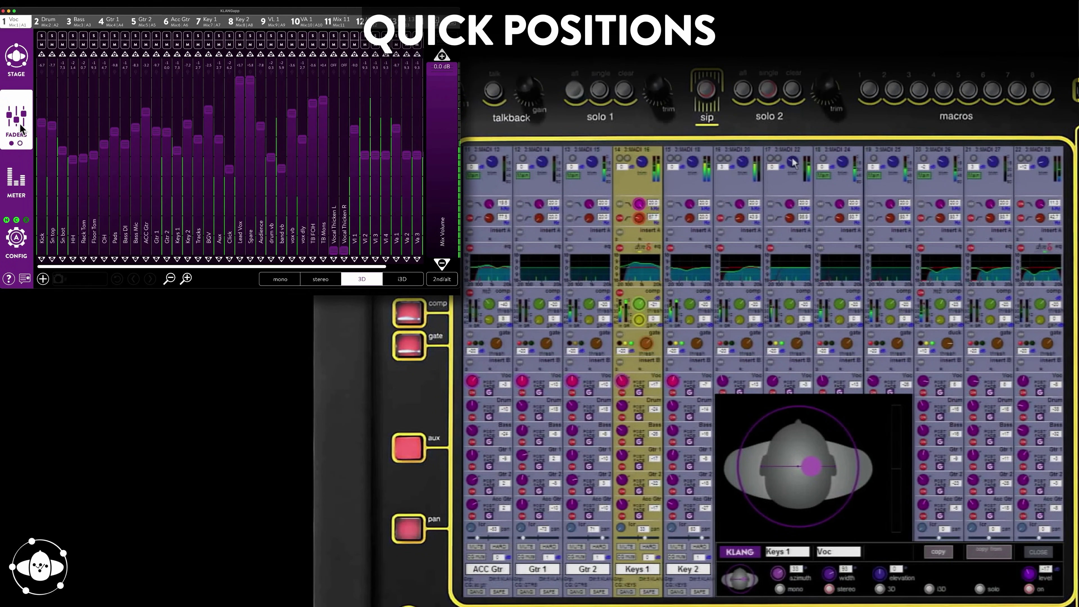
left_click(441, 279)
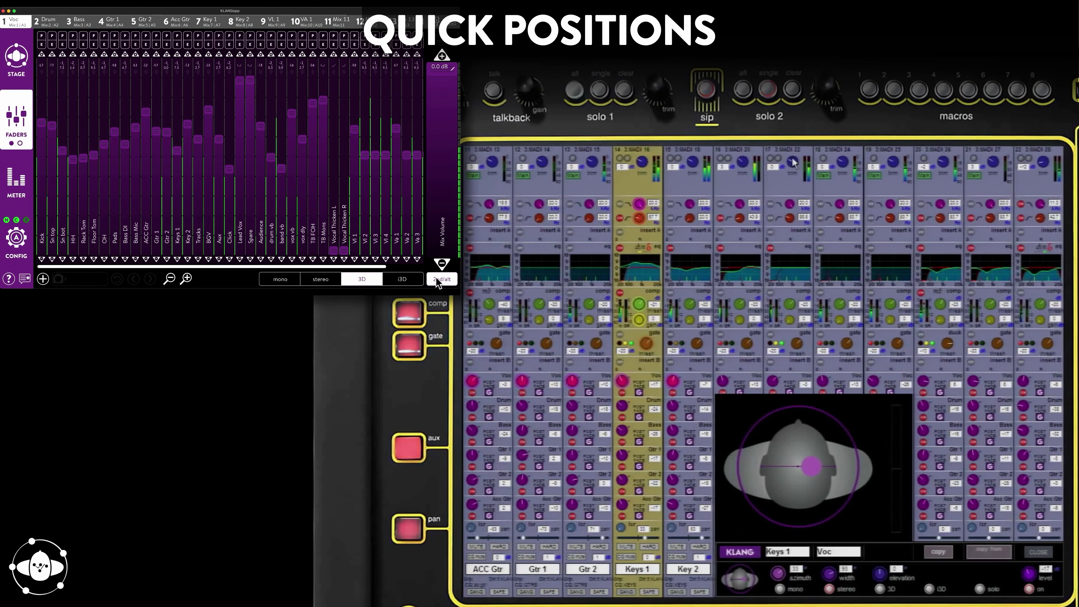
left_click(177, 44)
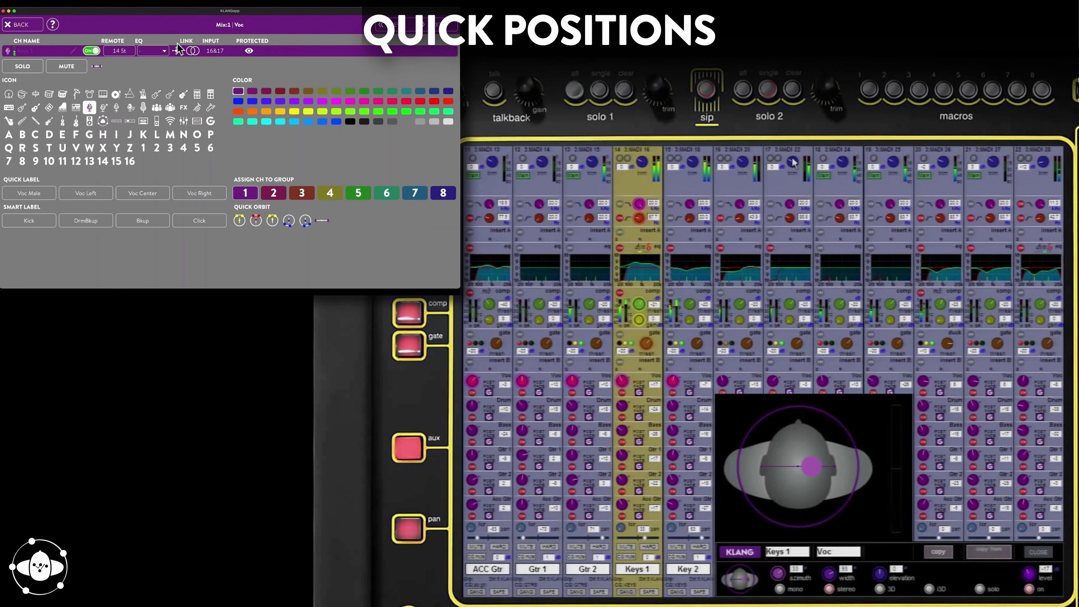
left_click(49, 108)
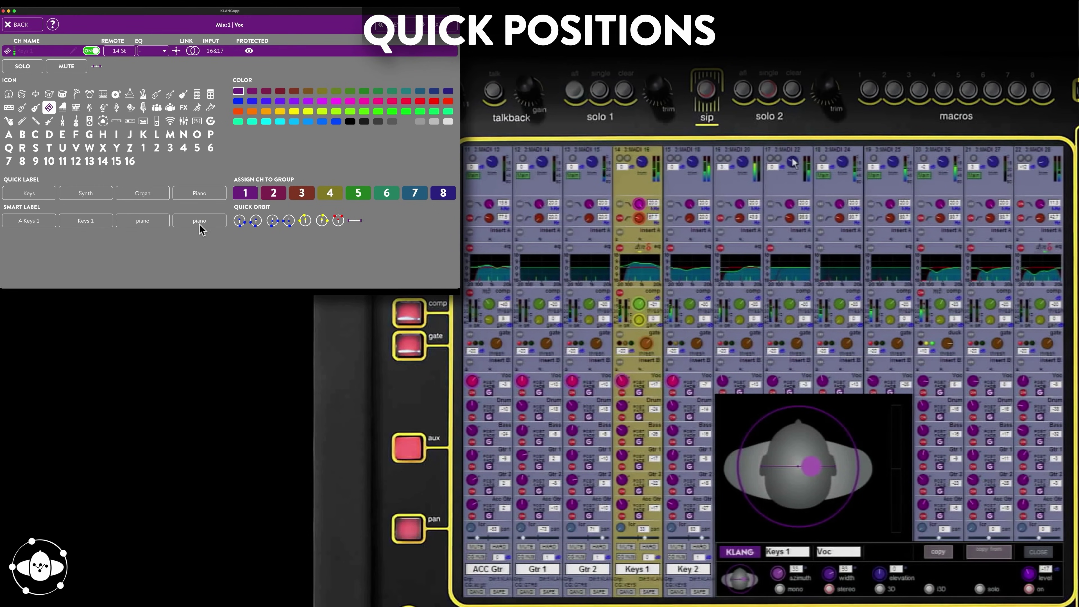
left_click(320, 221)
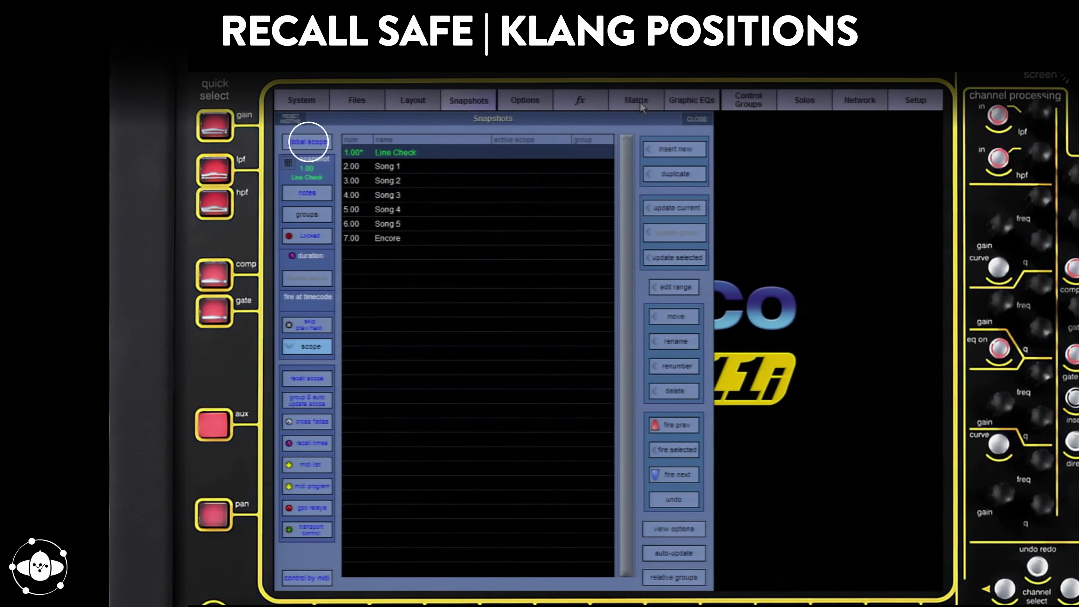
Make the KLANG positions recall safe in the snapshots' global scope, and save the session to integrationtutorial.ses.
left_click(856, 432)
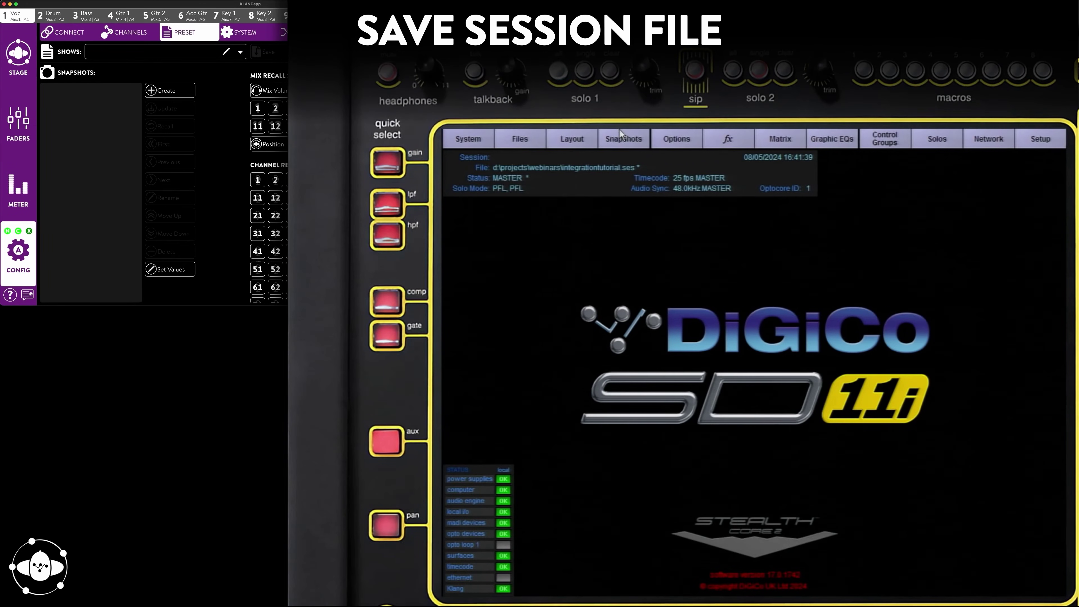
left_click(520, 139)
left_click(522, 241)
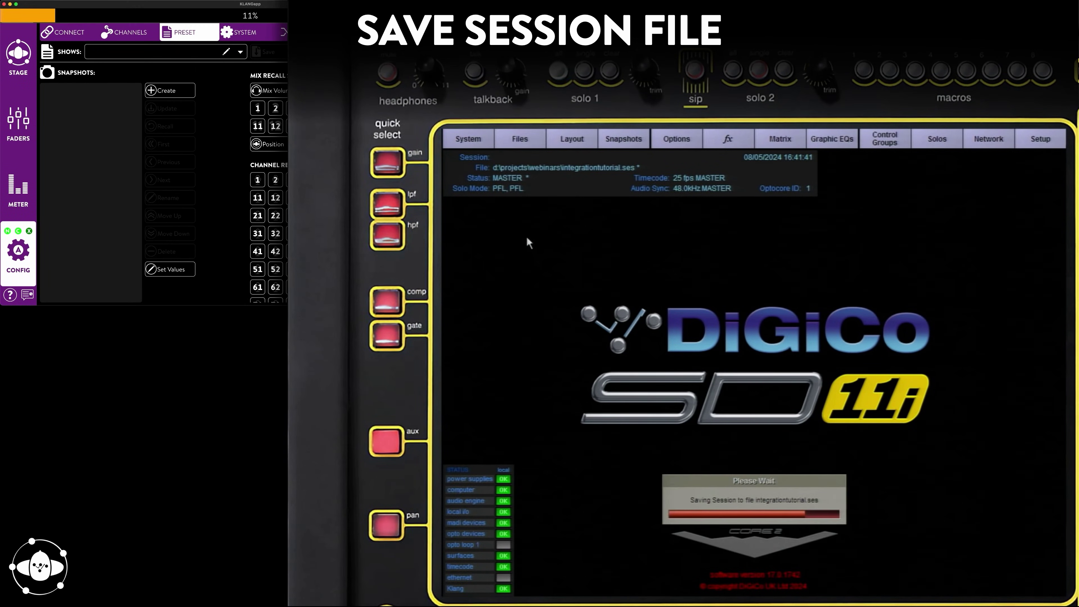